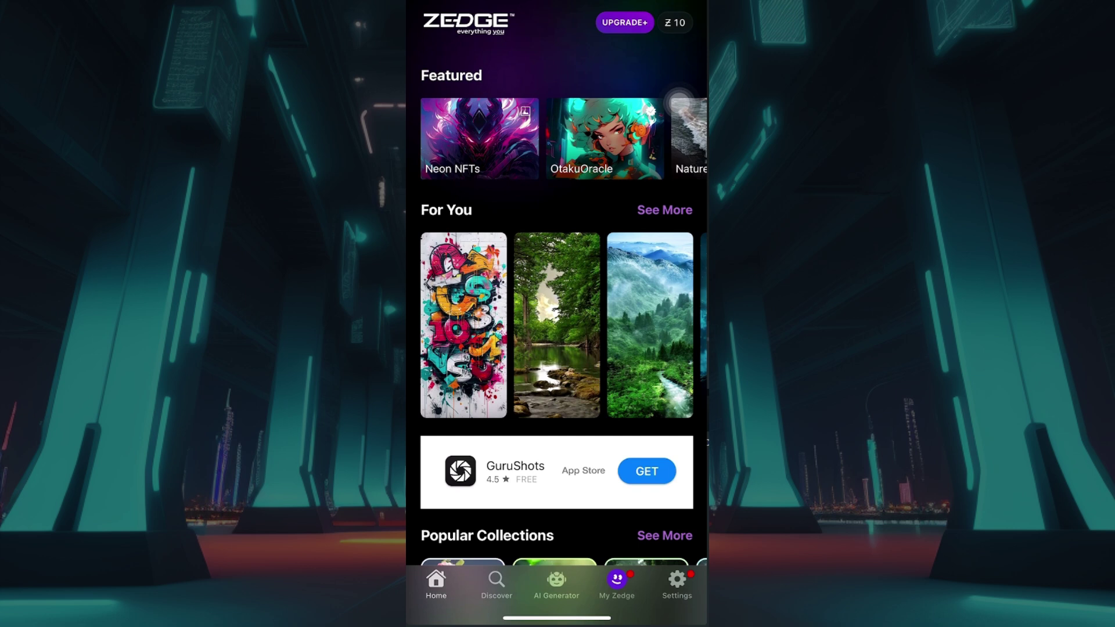
{"action": "scroll", "coordinate": [556, 348], "scroll_direction": "down", "scroll_amount": 2}
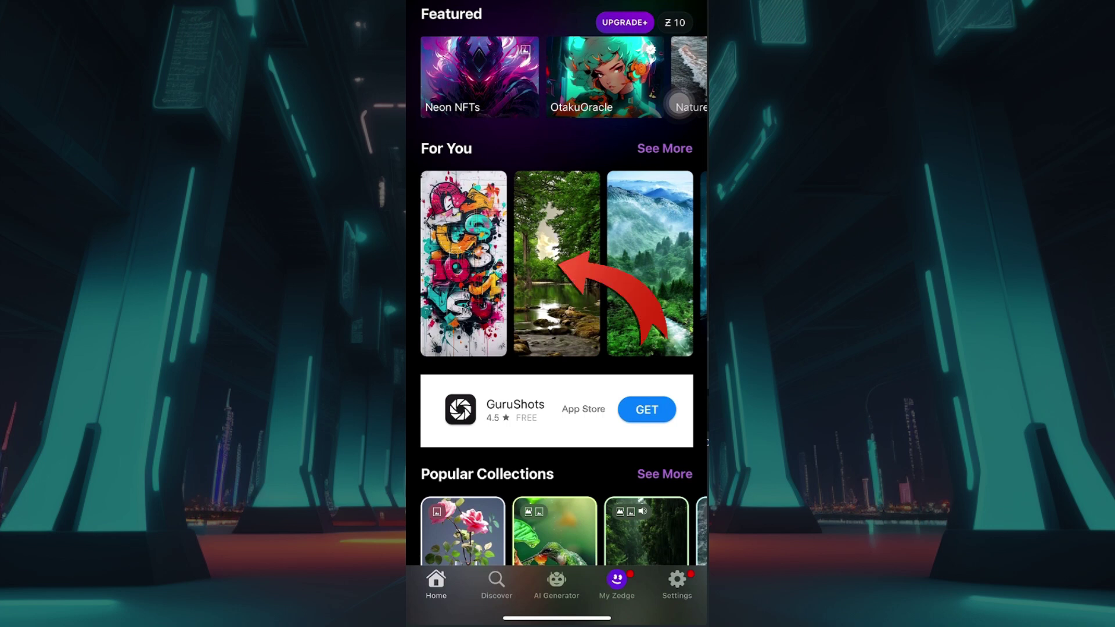
Open the forest stream Nature wallpaper from the For You row.
{"action": "left_click", "coordinate": [557, 261]}
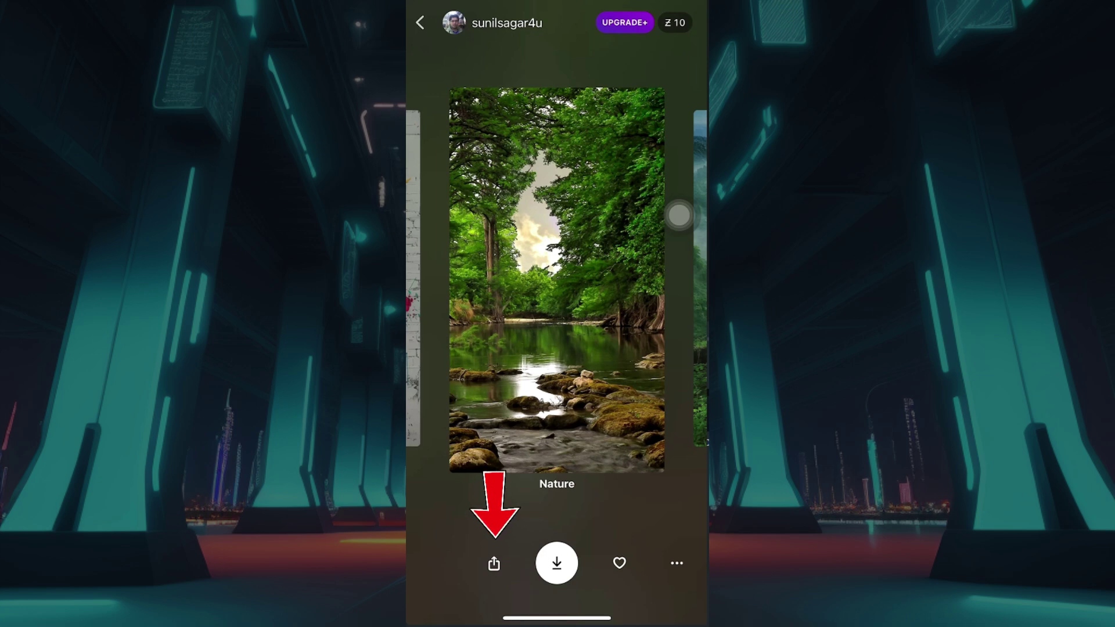
Favorite the forest stream wallpaper via its heart, then return to the home feed.
{"action": "left_click", "coordinate": [493, 563]}
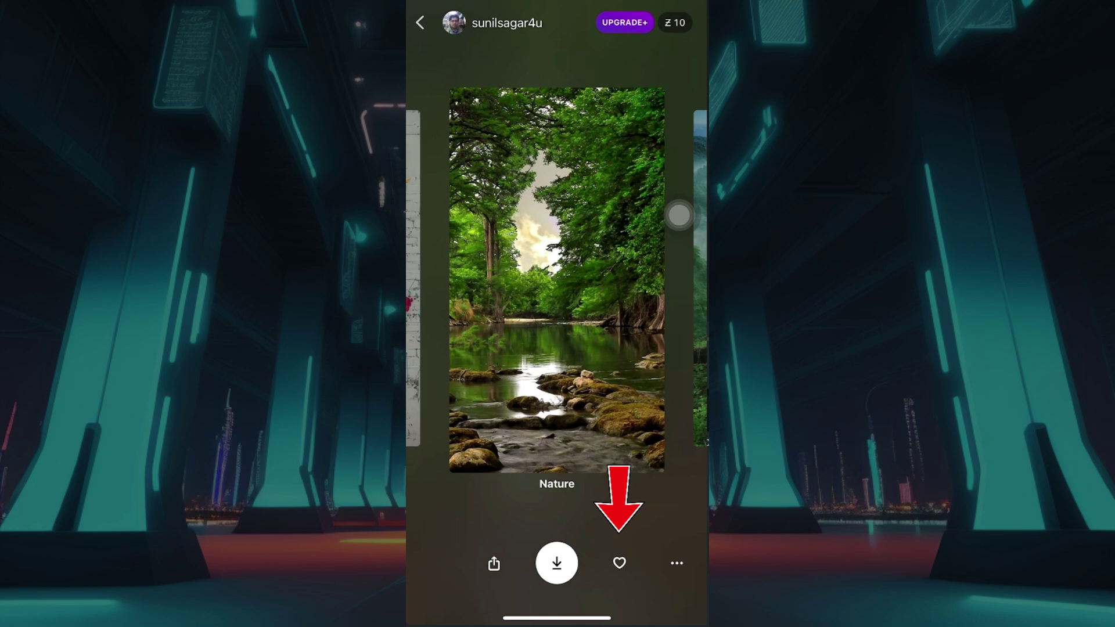
{"action": "left_click", "coordinate": [619, 563]}
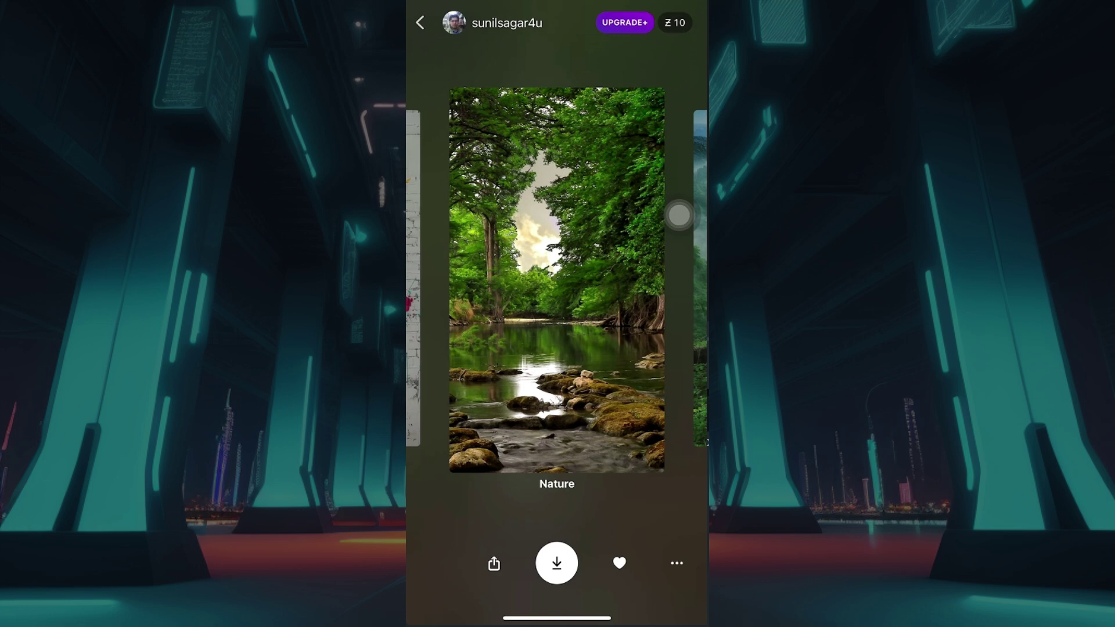
{"action": "left_click", "coordinate": [678, 216]}
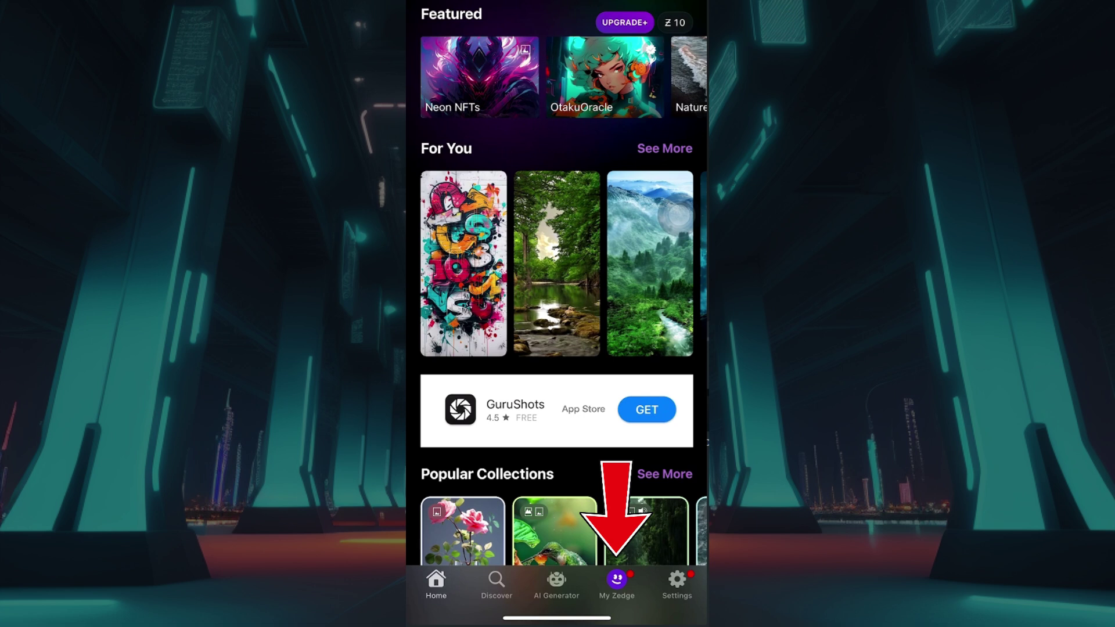
Go to the My Zedge profile page.
{"action": "left_click", "coordinate": [616, 579]}
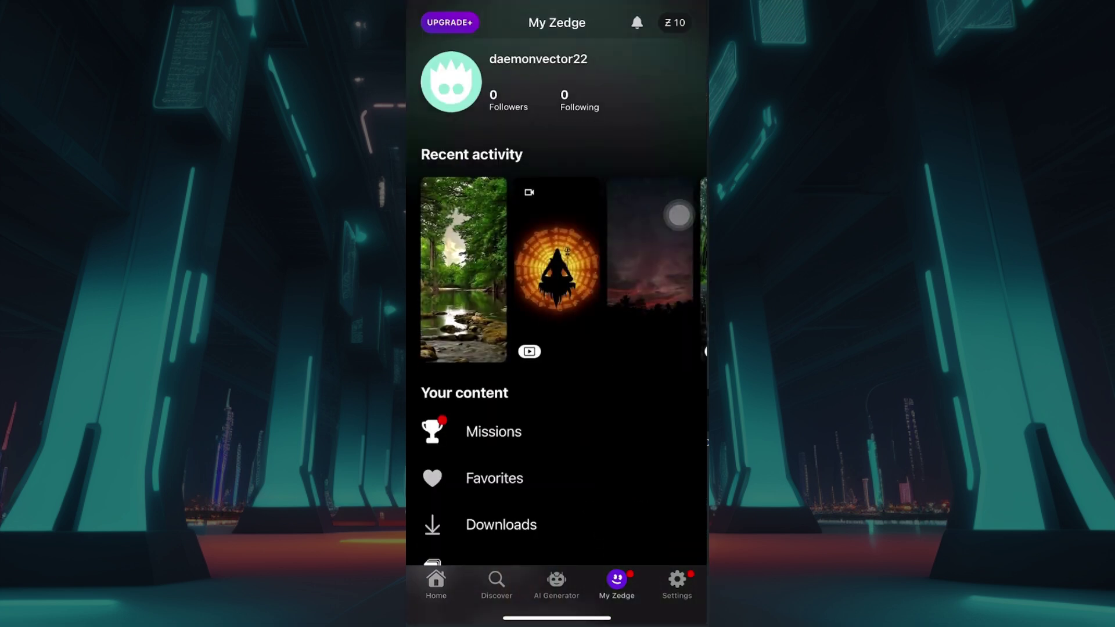
{"action": "scroll", "coordinate": [556, 348], "scroll_direction": "down", "scroll_amount": 1}
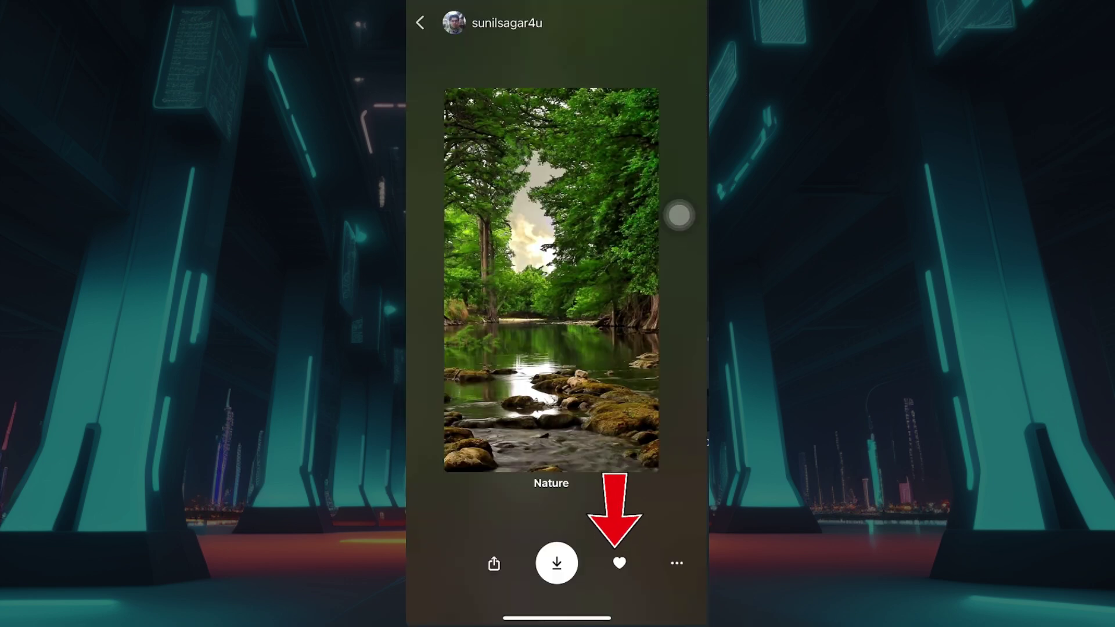
Unfavorite the forest stream wallpaper and go back to the Favorites list.
{"action": "left_click", "coordinate": [620, 564]}
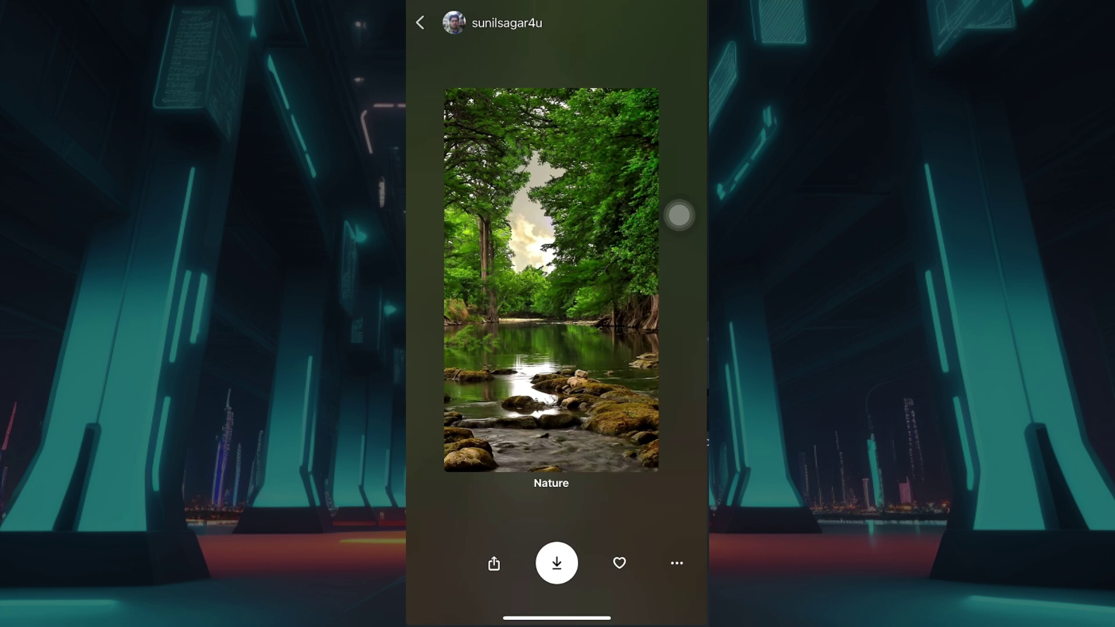
{"action": "left_click", "coordinate": [420, 23]}
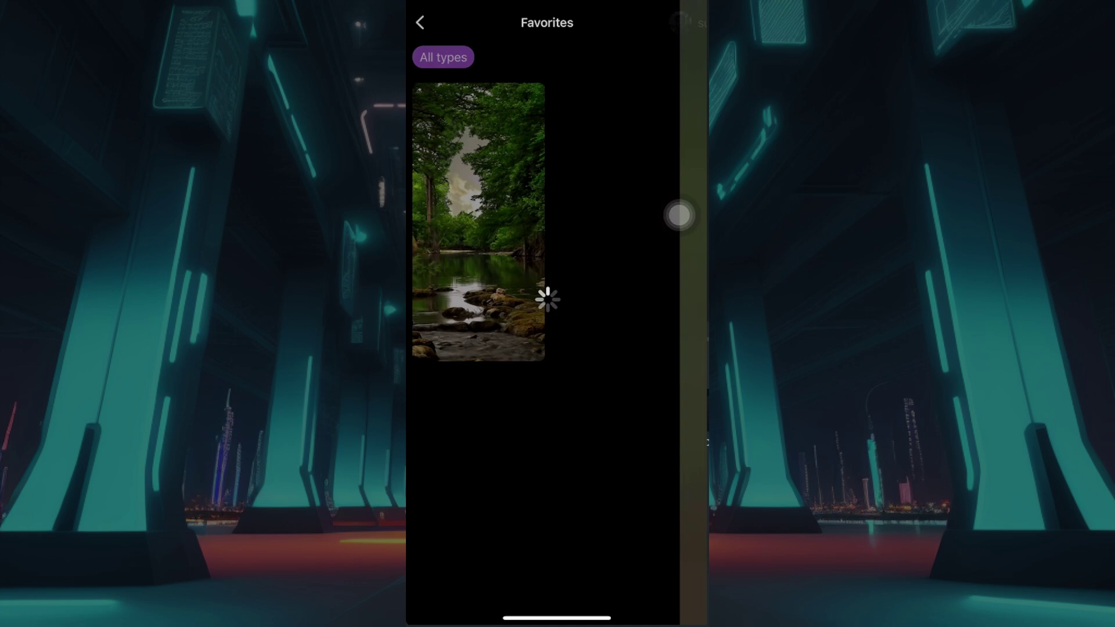
{"action": "left_click", "coordinate": [420, 23]}
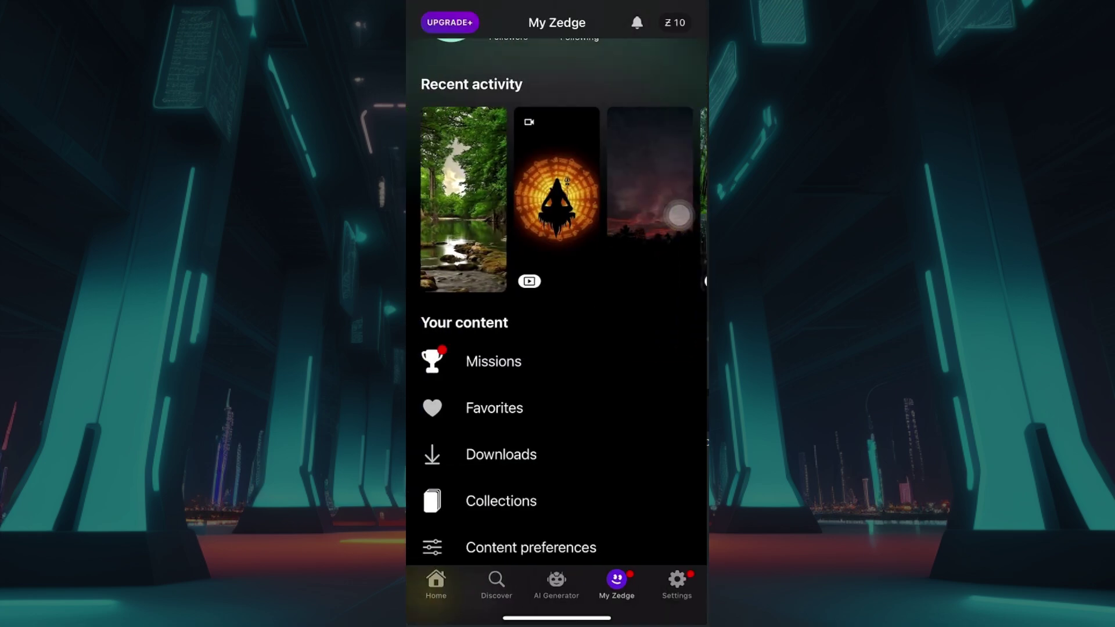